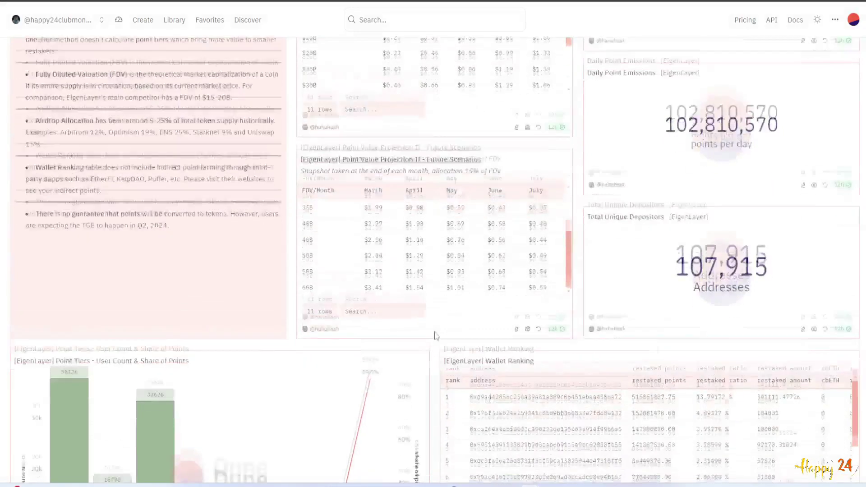
# Step: Examine the EigenLayer point tiers, wallet ranking and macro staking figures on the Dune dashboard
pyautogui.scroll(1, 433, 335)
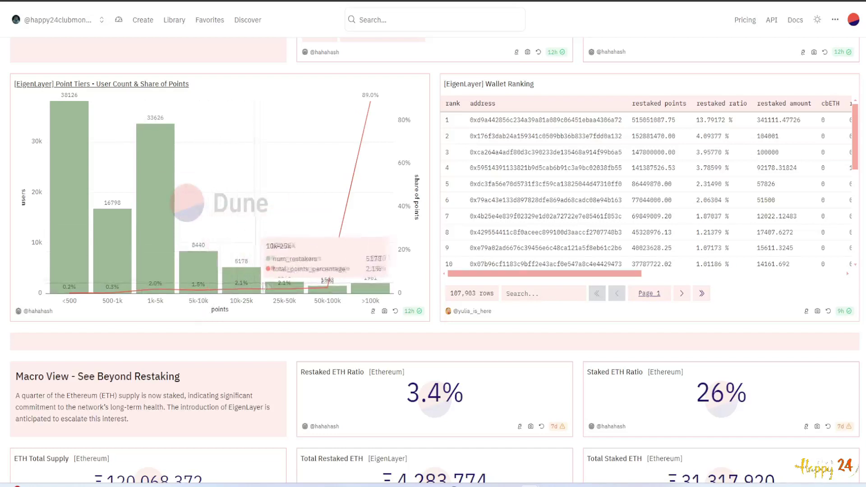
pyautogui.moveTo(366, 296)
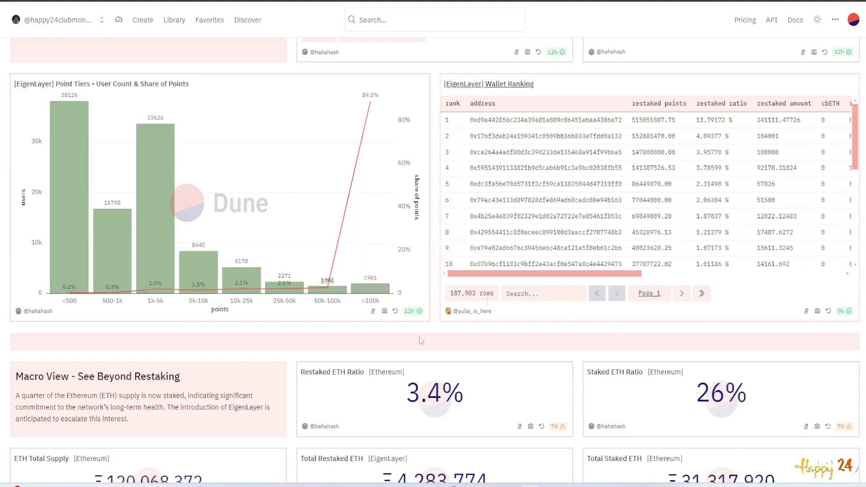
pyautogui.scroll(-5, 325, 354)
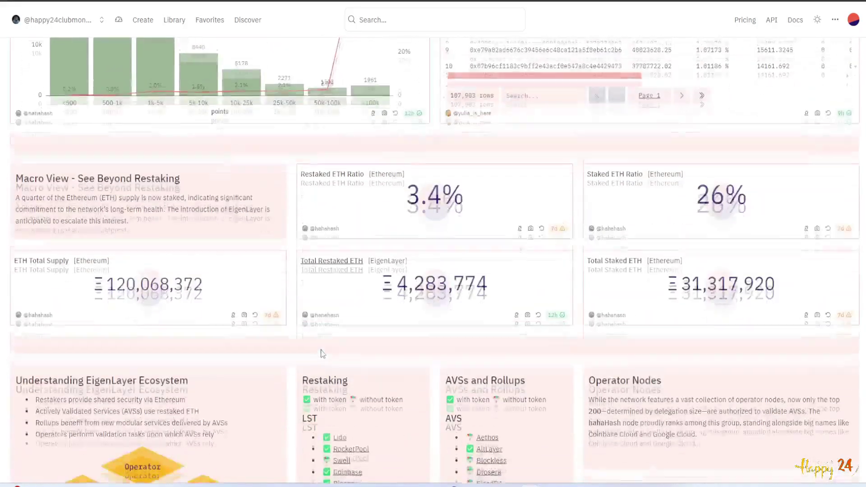
pyautogui.scroll(-9, 380, 326)
pyautogui.scroll(18, 380, 327)
pyautogui.scroll(-2, 381, 330)
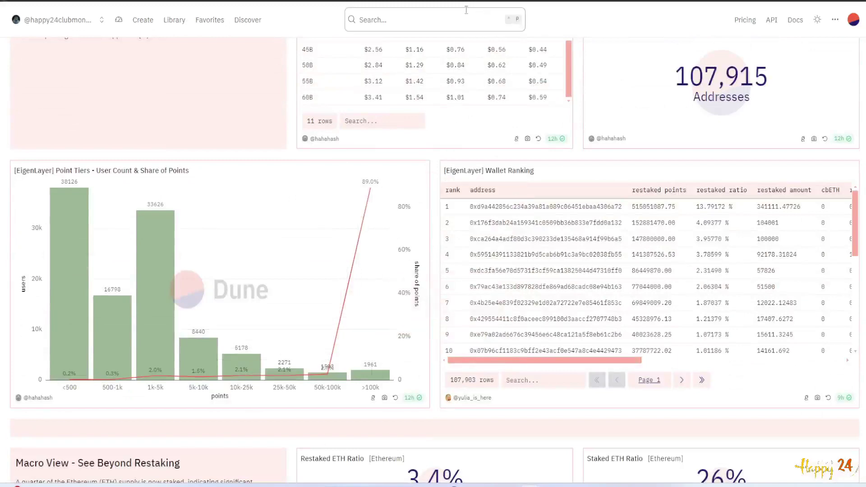
# Step: Switch to ZeroLend's Renzo ezETH reserve page on the Linea Market and review the wallet balance and supply details
pyautogui.click(509, 1)
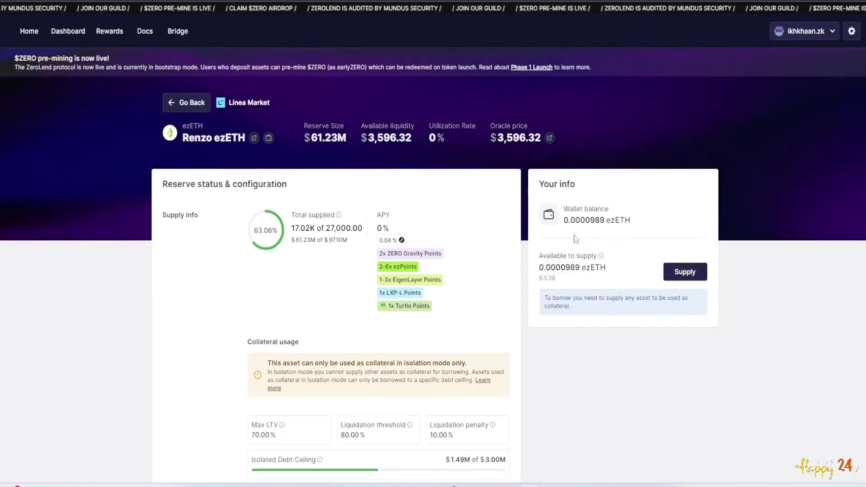
pyautogui.moveTo(571, 219); pyautogui.dragTo(595, 220)
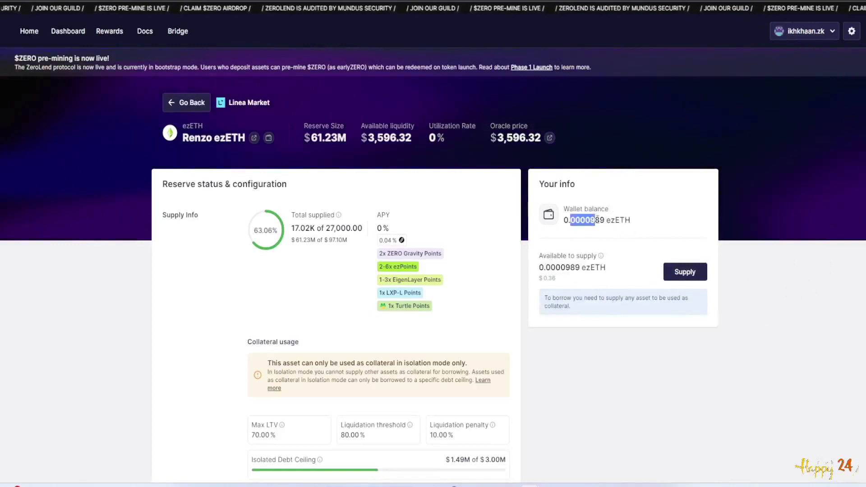
pyautogui.click(611, 249)
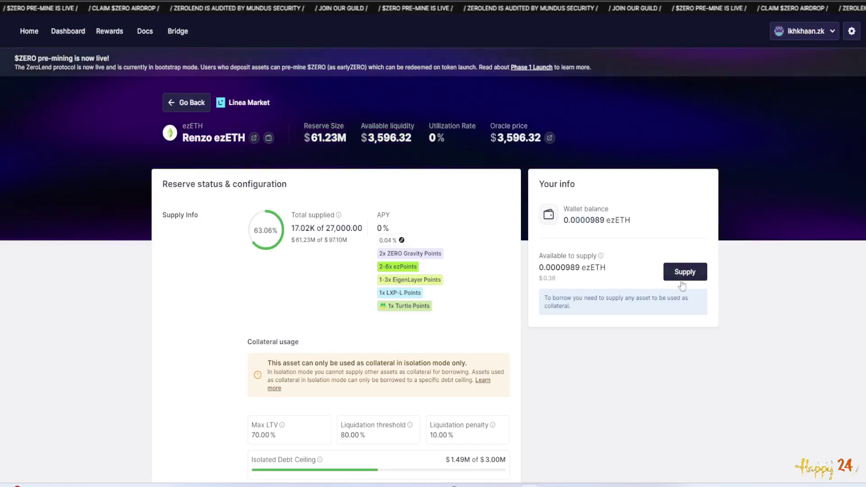
pyautogui.scroll(-3, 497, 455)
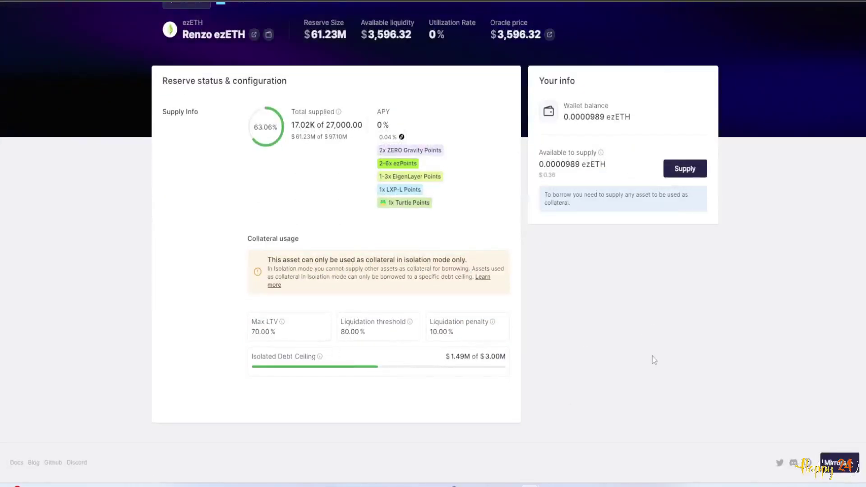
pyautogui.scroll(3, 688, 352)
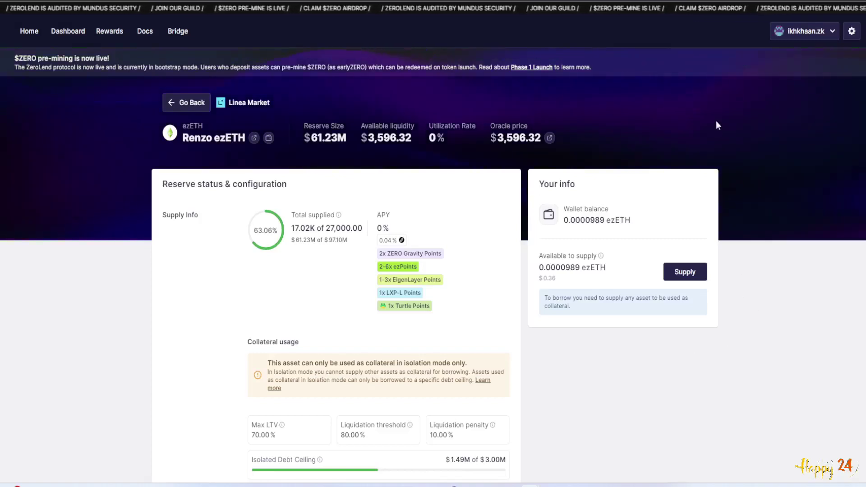
# Step: Check the ezETH supply transaction's details on the Linea explorer and return to the reserve page's available-to-supply amount
pyautogui.click(645, 2)
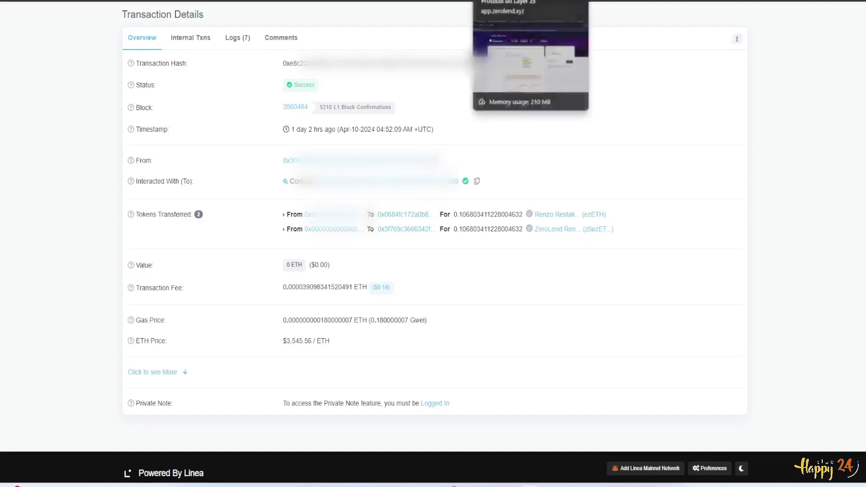
pyautogui.click(491, 1)
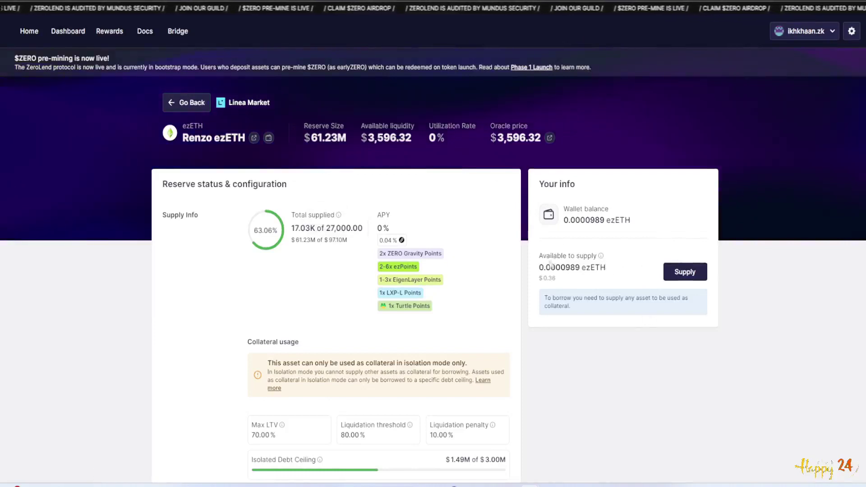
pyautogui.moveTo(551, 267); pyautogui.dragTo(589, 268)
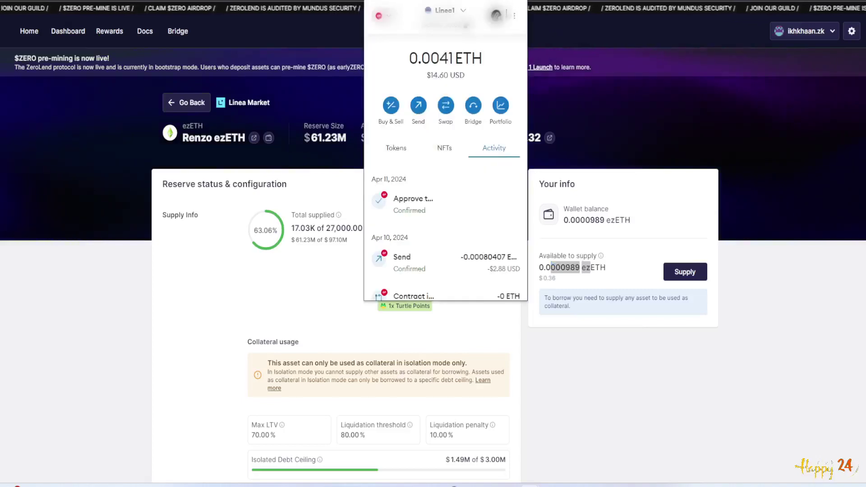
# Step: Switch the MetaMask wallet to the Linea network and review its z0ezETH and ezETH token balances
pyautogui.click(383, 16)
pyautogui.click(419, 113)
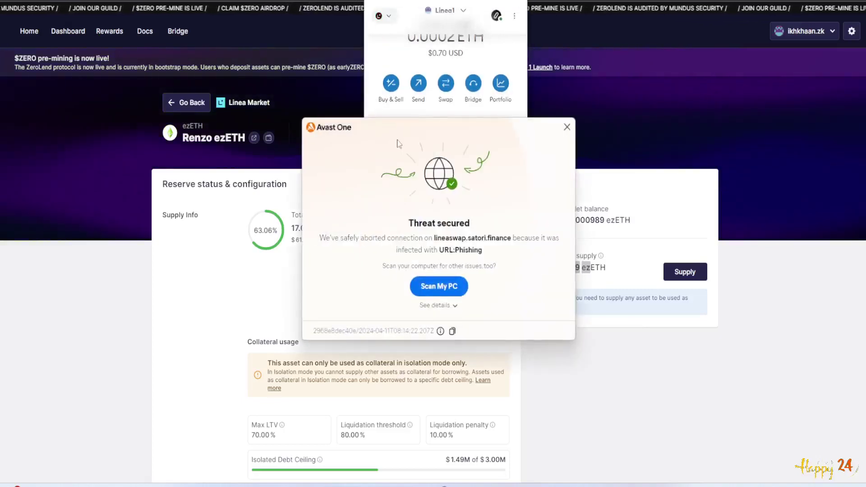
pyautogui.scroll(-2, 417, 133)
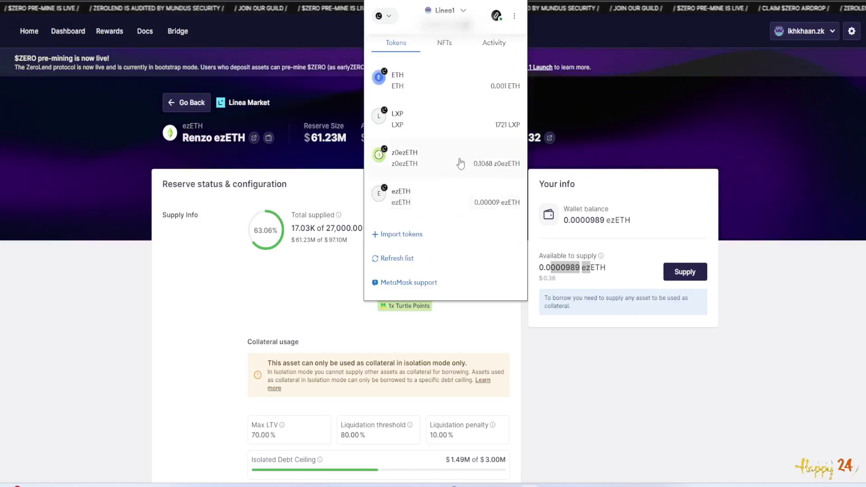
pyautogui.click(783, 318)
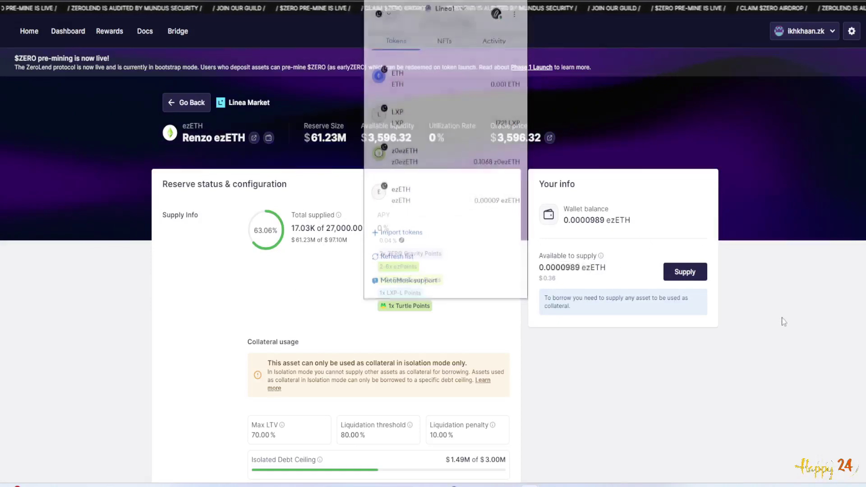
# Step: Review the pending rewards on ZeroLend, and the supplied and borrowable assets on the dashboard
pyautogui.click(110, 32)
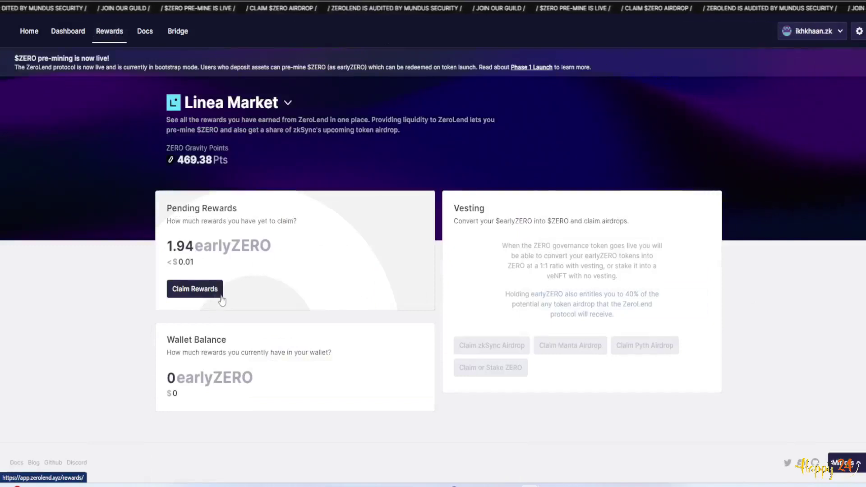
pyautogui.click(63, 32)
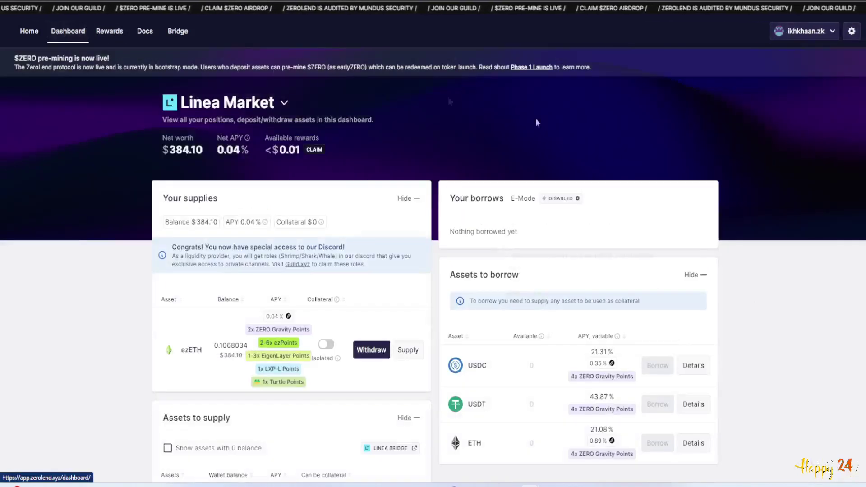
pyautogui.scroll(-6, 766, 307)
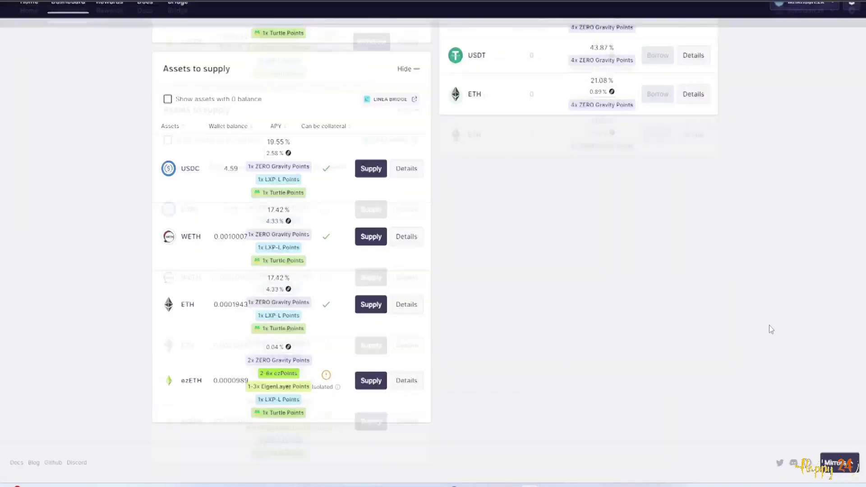
pyautogui.scroll(6, 769, 326)
pyautogui.scroll(-4, 770, 326)
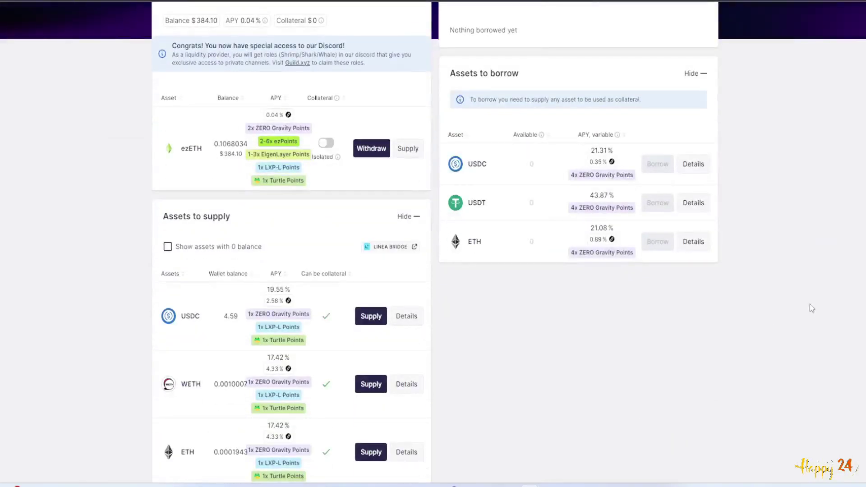
pyautogui.scroll(4, 725, 377)
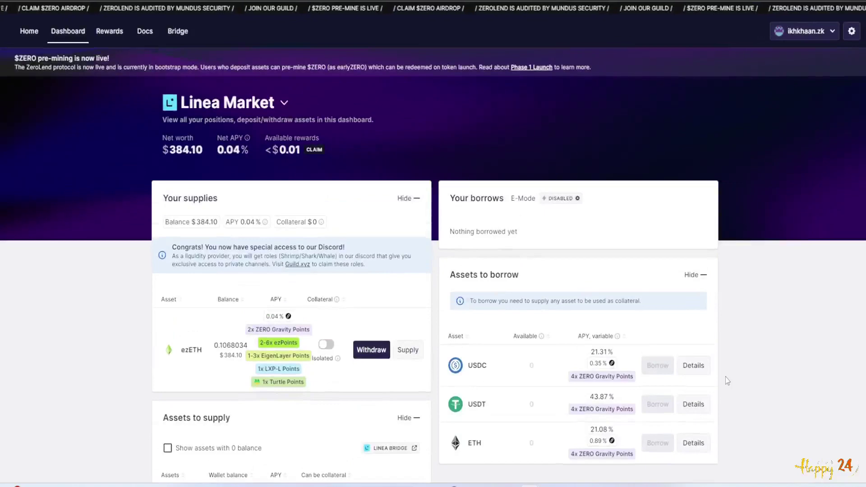
# Step: Open the WETH reserve details from the assets to supply and examine the wallet balance
pyautogui.scroll(-2, 514, 168)
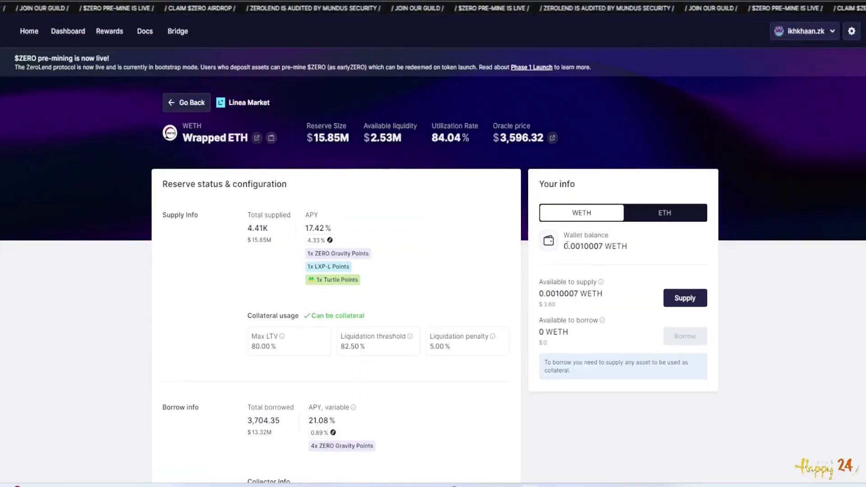
pyautogui.moveTo(564, 245); pyautogui.dragTo(580, 246)
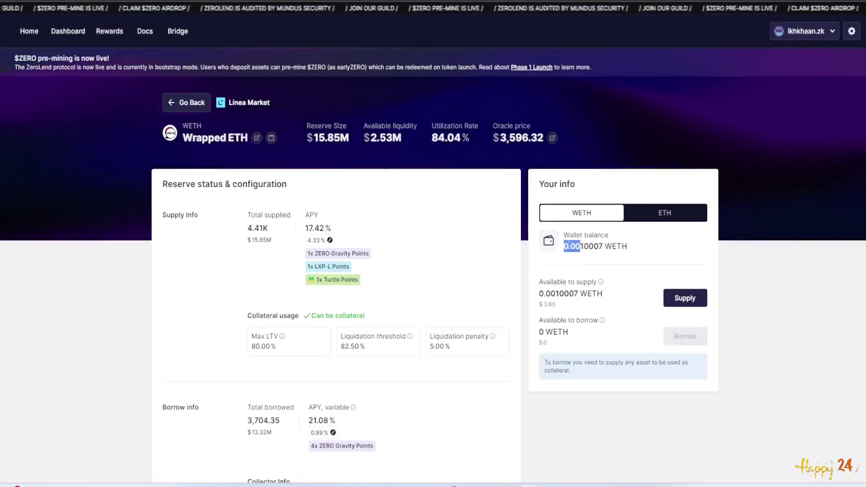
pyautogui.click(572, 246)
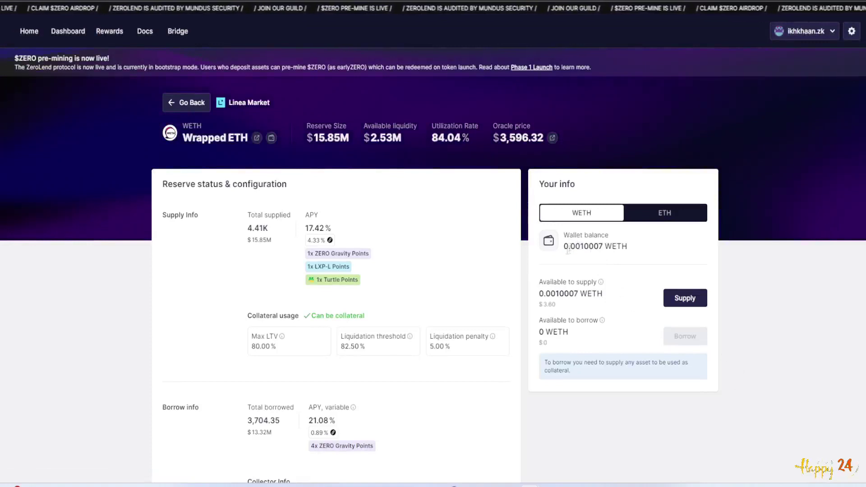
pyautogui.moveTo(578, 247); pyautogui.dragTo(581, 247)
pyautogui.click(607, 248)
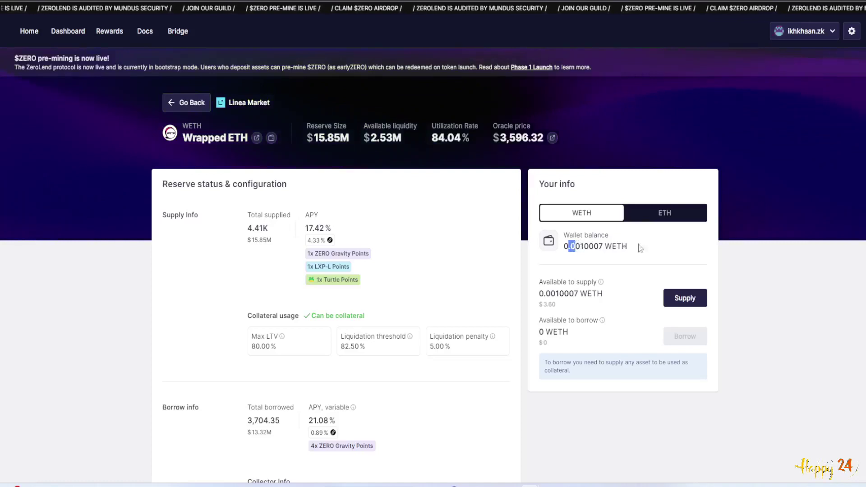
pyautogui.click(681, 259)
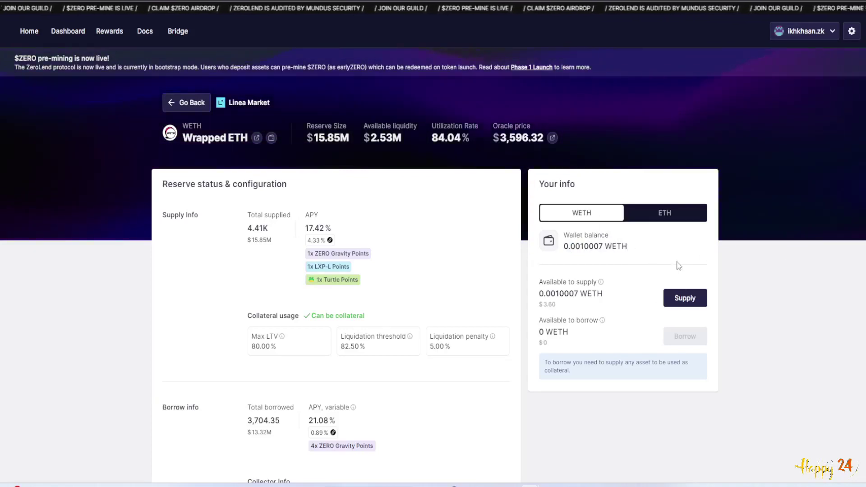
pyautogui.moveTo(571, 246); pyautogui.dragTo(582, 246)
pyautogui.click(750, 311)
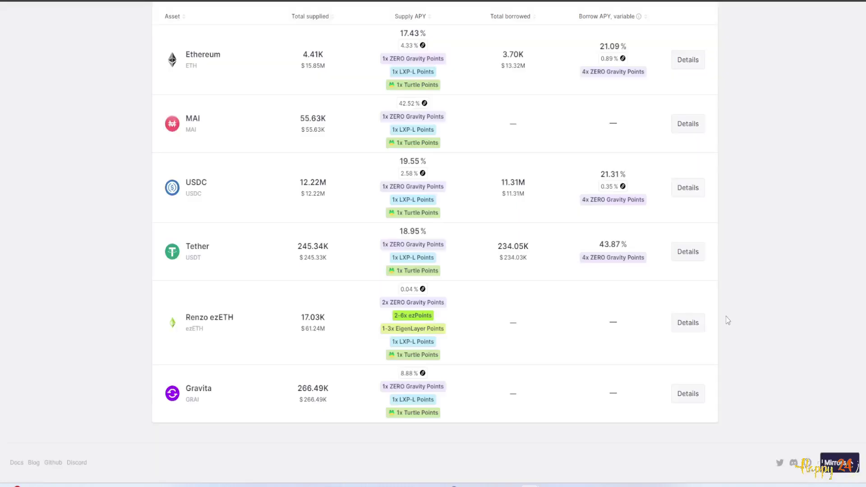
# Step: Review the Linea Market asset list, open the Ethereum reserve details and return to the list
pyautogui.scroll(2, 726, 316)
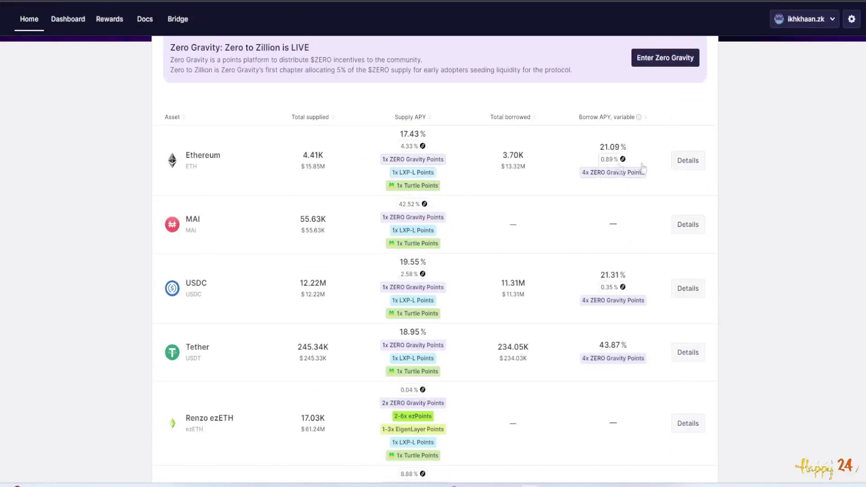
pyautogui.click(687, 162)
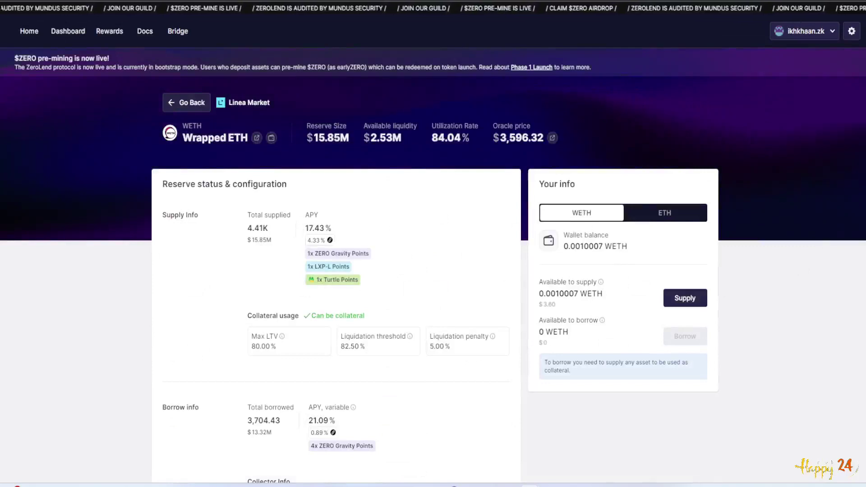
pyautogui.hotkey('alt', 'Left')
pyautogui.scroll(4, 766, 308)
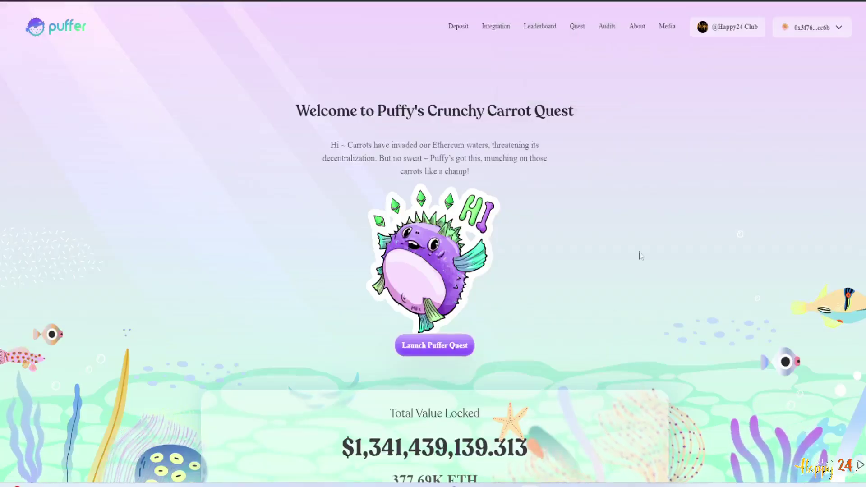
# Step: Look over Puffy's Crunchy Carrot Quest page on the Puffer website
pyautogui.scroll(-4, 569, 275)
pyautogui.scroll(4, 605, 304)
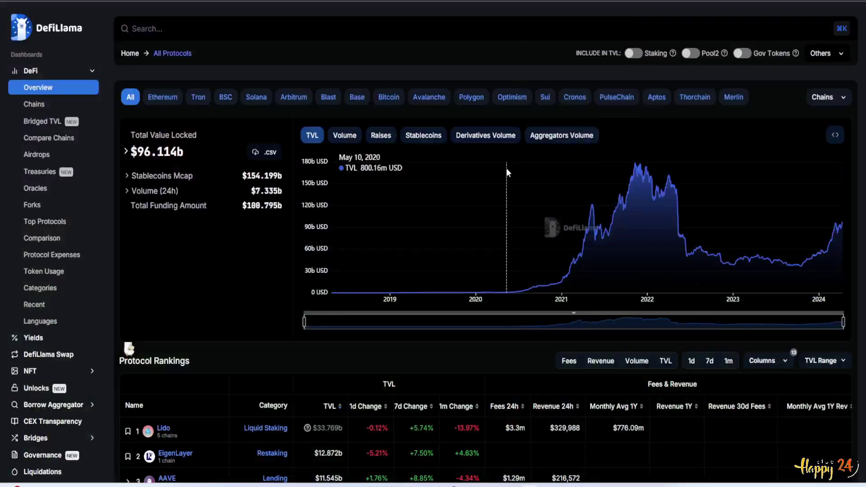
# Step: Open the Linea chain overview on DefiLlama and examine its TVL chart and protocol rankings
pyautogui.scroll(-5, 733, 334)
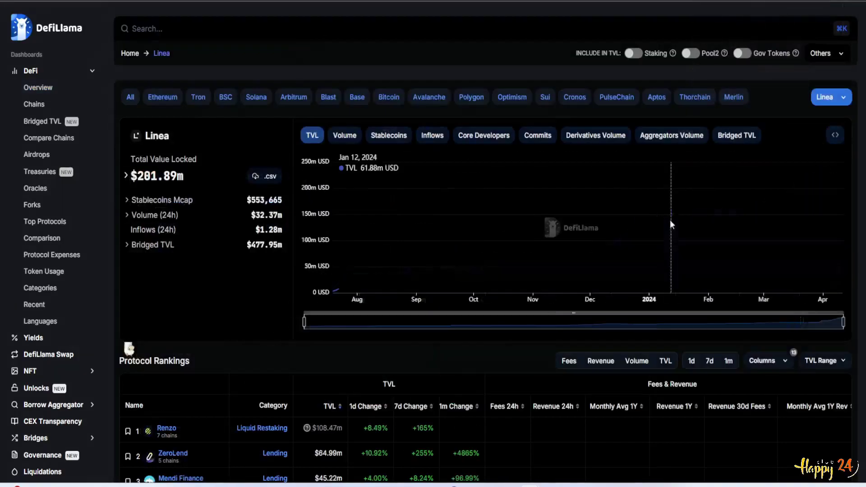
pyautogui.scroll(-1, 644, 321)
pyautogui.scroll(-7, 645, 321)
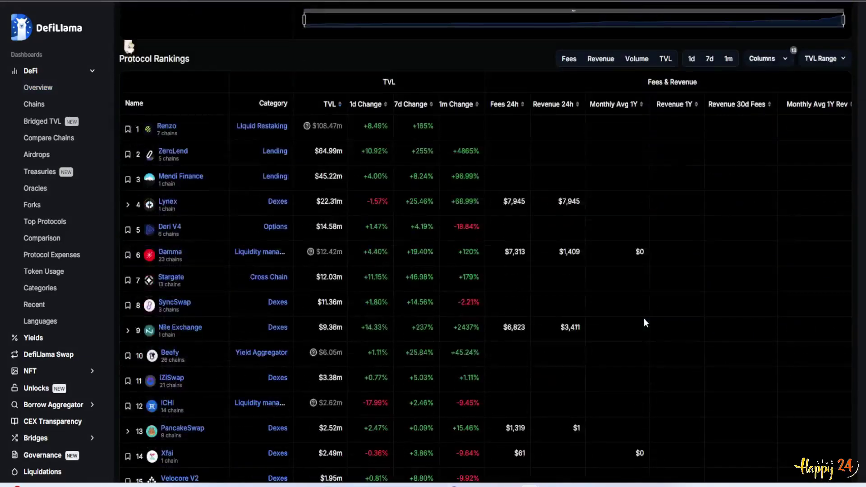
pyautogui.scroll(8, 643, 319)
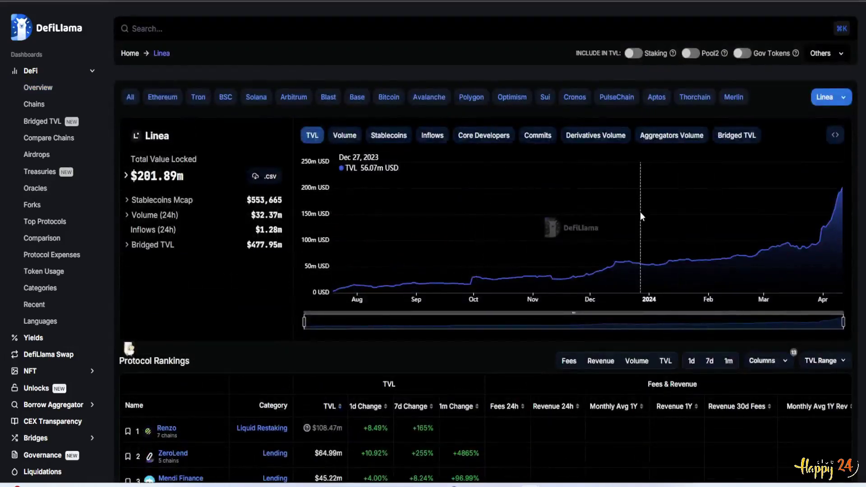
pyautogui.scroll(-3, 630, 384)
pyautogui.scroll(-5, 630, 388)
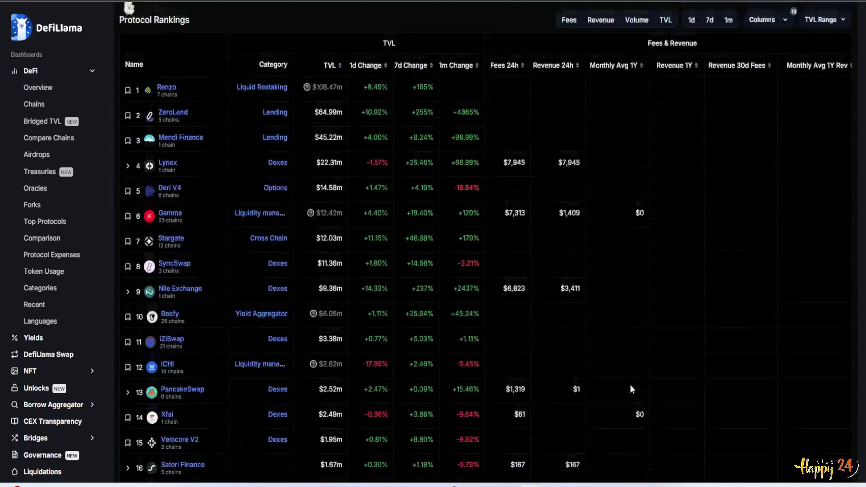
pyautogui.scroll(1, 630, 388)
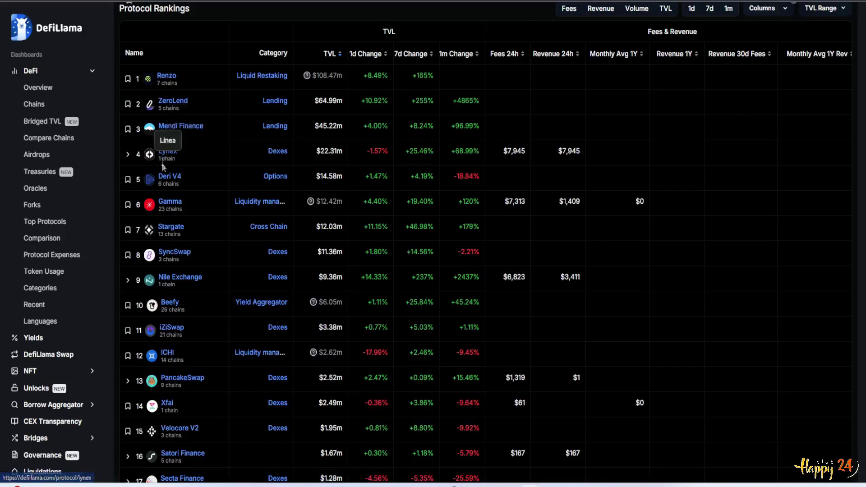
pyautogui.moveTo(177, 234)
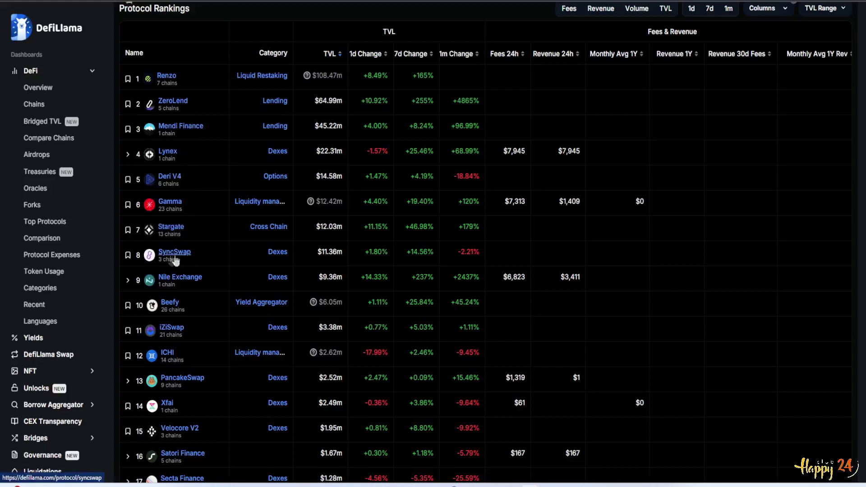
pyautogui.moveTo(174, 260)
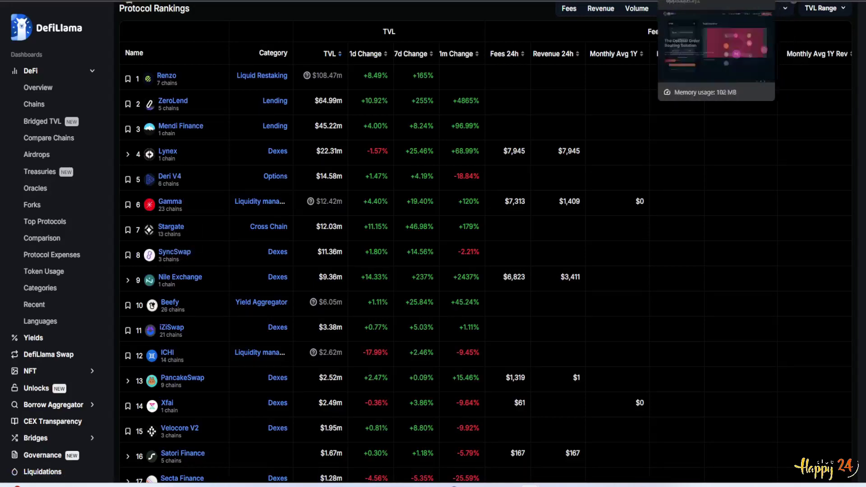
# Step: Switch to the Odos website
pyautogui.click(706, 1)
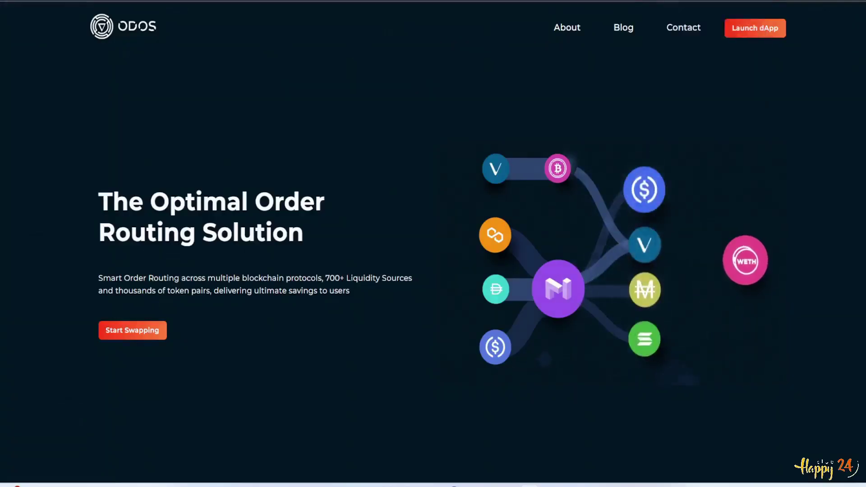